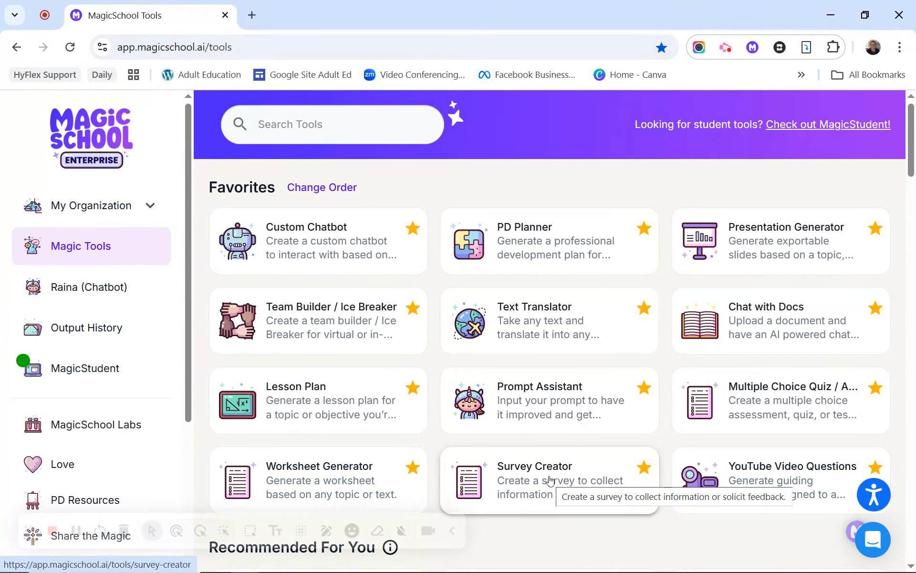
Step: Open the Survey Creator tool from the favorite tools
{"action": "left_click", "coordinate": [298, 126]}
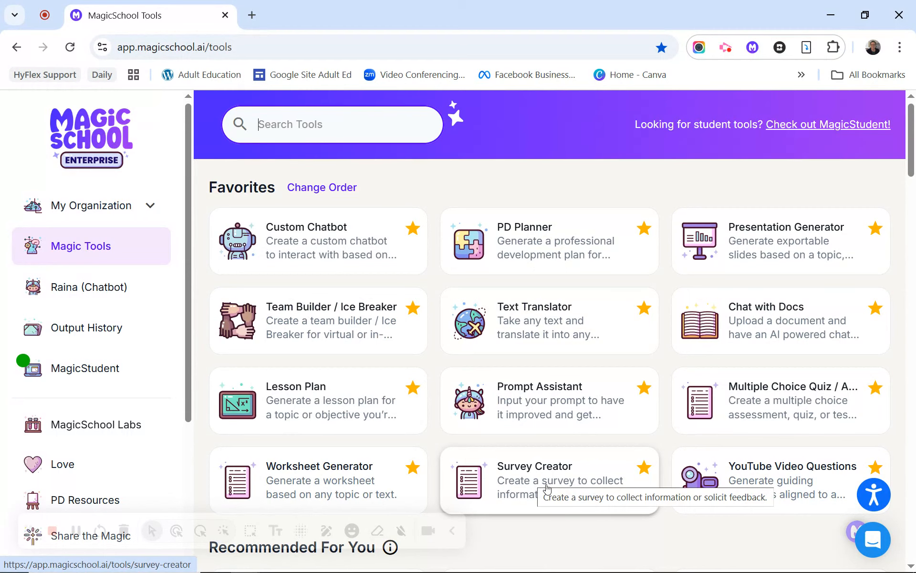
{"action": "left_click", "coordinate": [177, 530]}
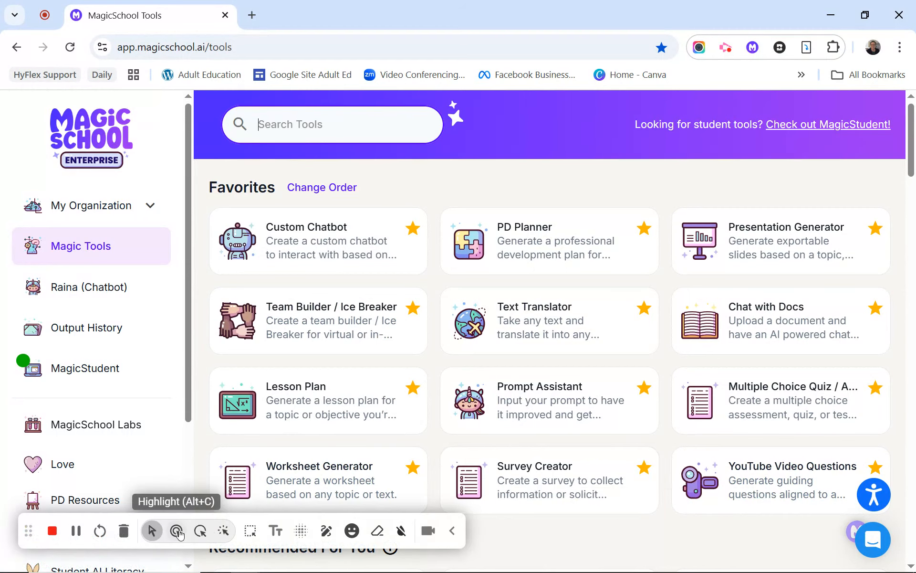
{"action": "left_click", "coordinate": [593, 455]}
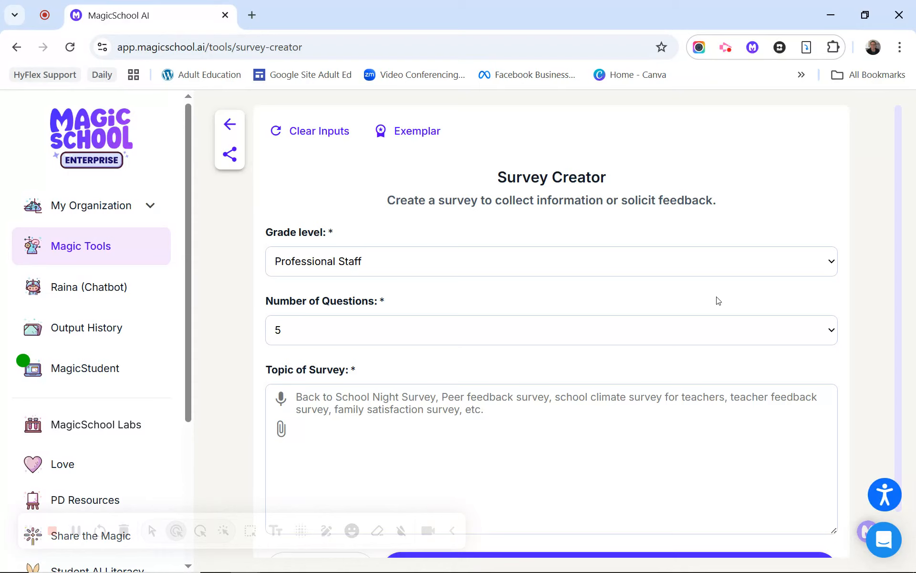
Step: Examine the Survey Creator's description and its grade level, number of questions and survey topic fields
{"action": "left_click_drag", "start_coordinate": [386, 200], "coordinate": [758, 202]}
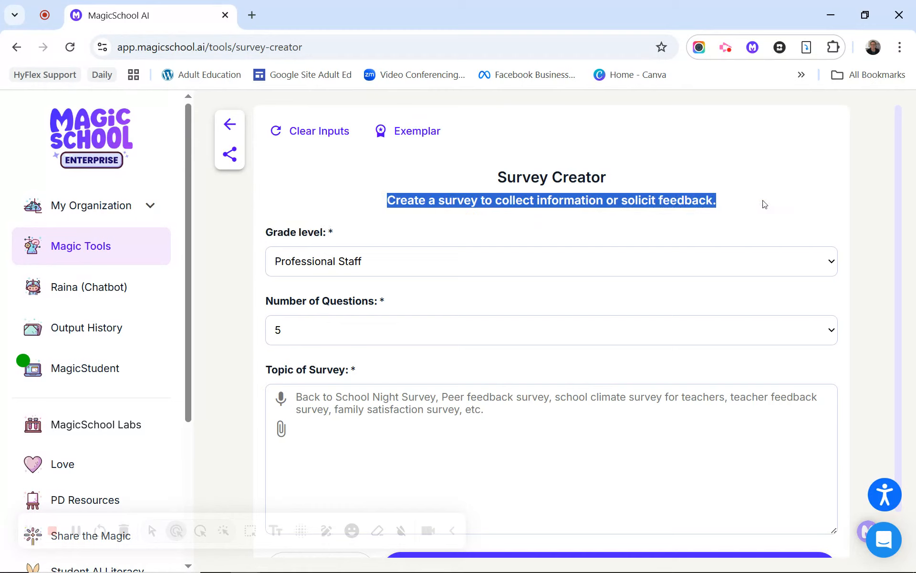
{"action": "scroll", "coordinate": [764, 205], "scroll_direction": "down", "scroll_amount": 1}
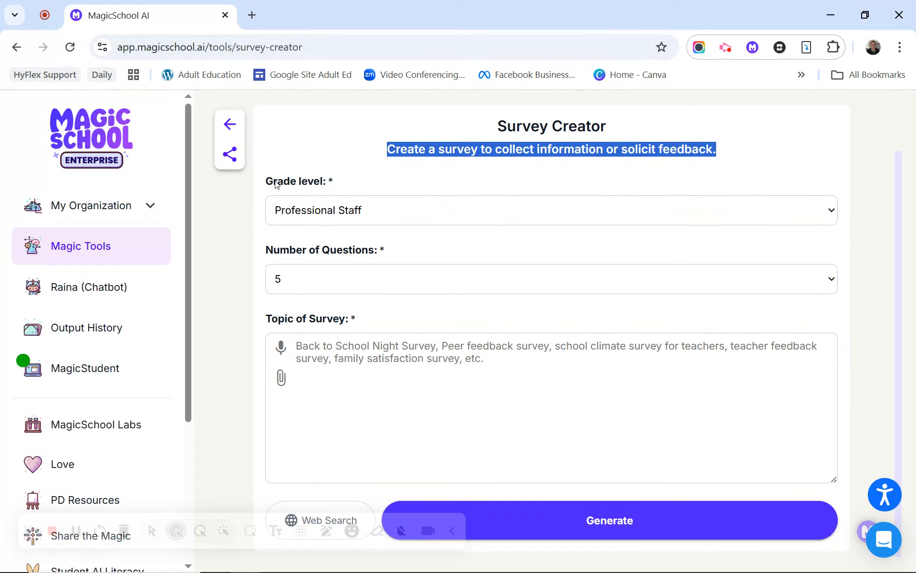
{"action": "left_click_drag", "start_coordinate": [268, 186], "coordinate": [360, 185]}
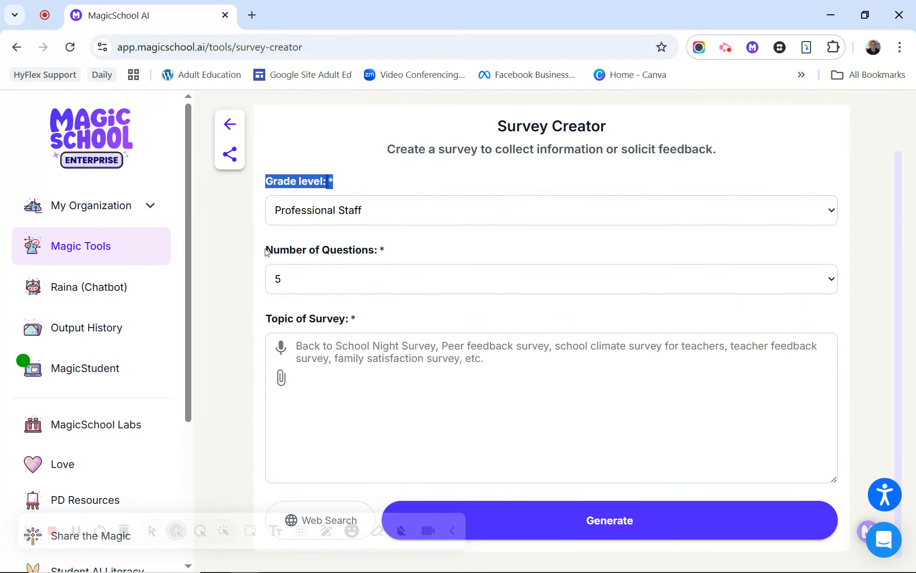
{"action": "left_click_drag", "start_coordinate": [265, 249], "coordinate": [394, 249]}
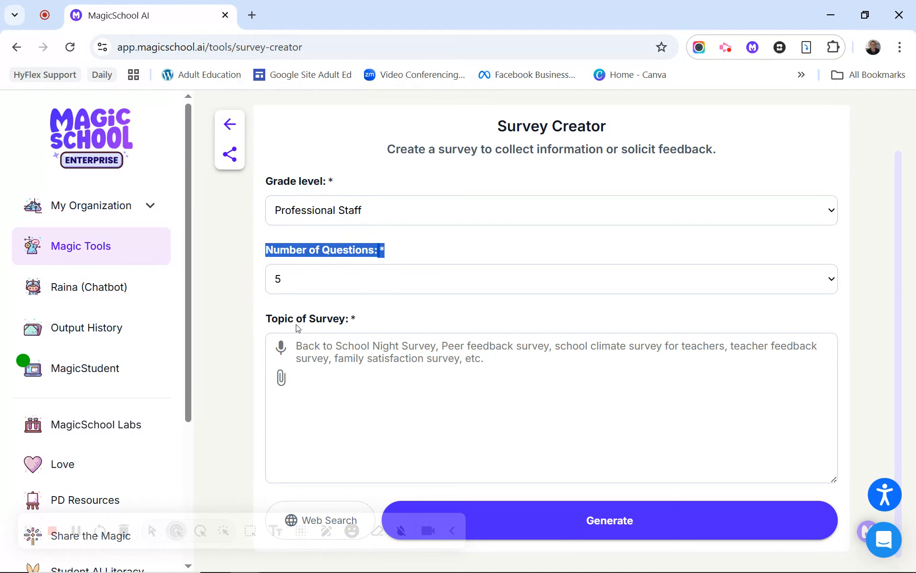
{"action": "left_click_drag", "start_coordinate": [265, 318], "coordinate": [392, 326]}
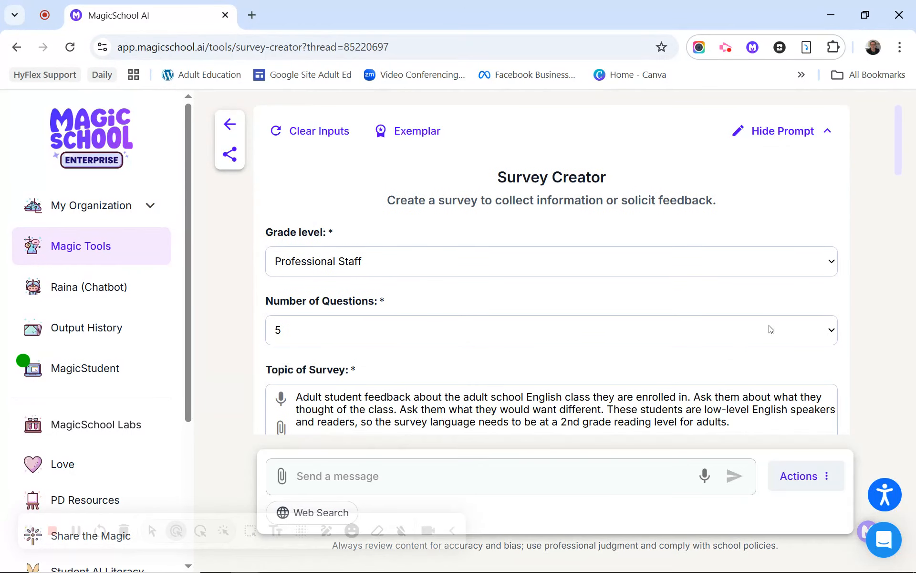
Step: Review the filled-in grade level, the available question counts and the topic text about adult student feedback on the English class
{"action": "left_click_drag", "start_coordinate": [263, 234], "coordinate": [354, 236]}
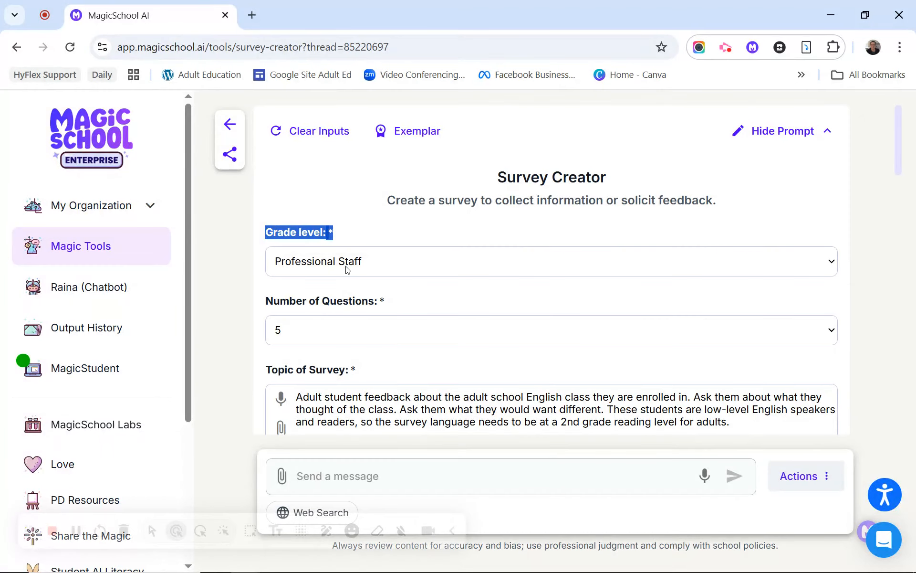
{"action": "scroll", "coordinate": [441, 299], "scroll_direction": "down", "scroll_amount": 2}
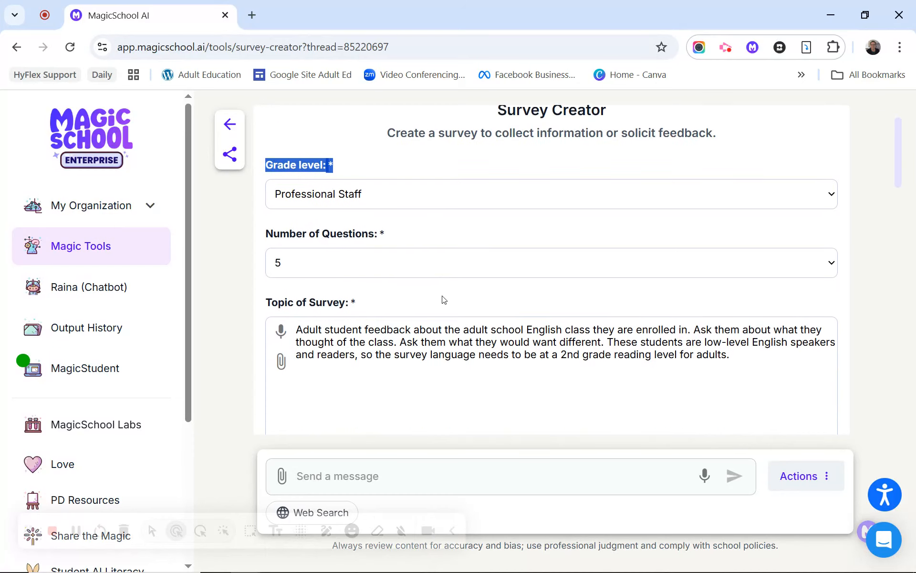
{"action": "left_click_drag", "start_coordinate": [257, 299], "coordinate": [384, 292]}
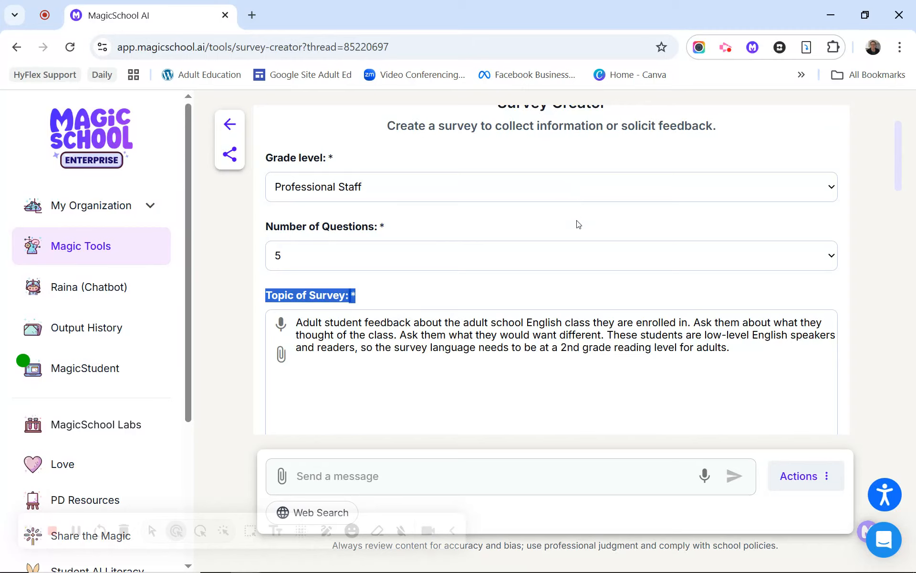
{"action": "left_click_drag", "start_coordinate": [258, 224], "coordinate": [406, 225]}
{"action": "left_click", "coordinate": [831, 258]}
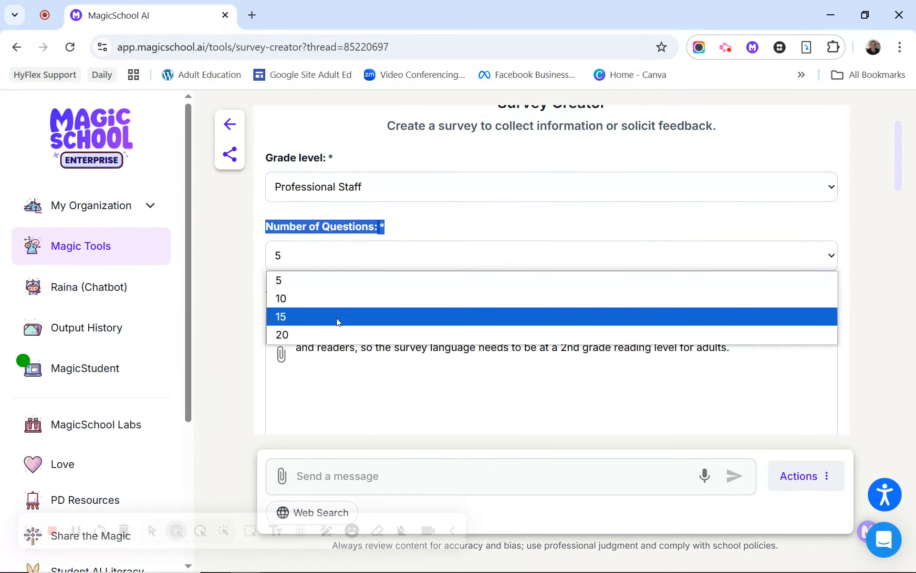
{"action": "left_click", "coordinate": [375, 252]}
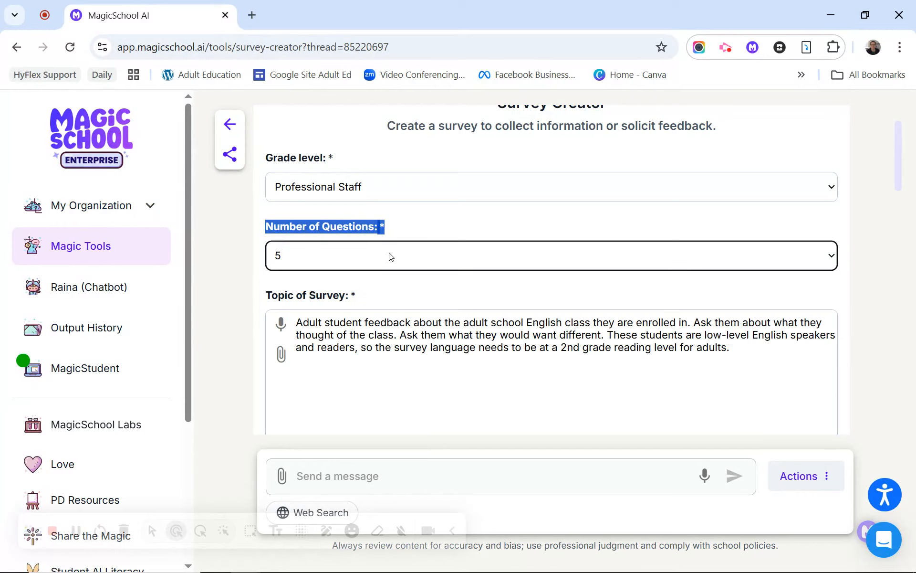
{"action": "left_click_drag", "start_coordinate": [271, 295], "coordinate": [380, 294]}
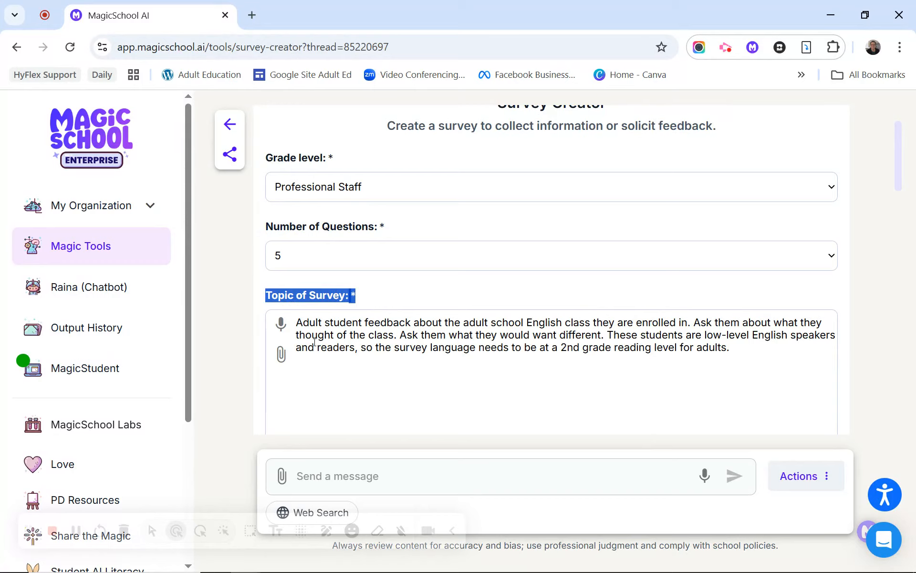
{"action": "left_click", "coordinate": [298, 323]}
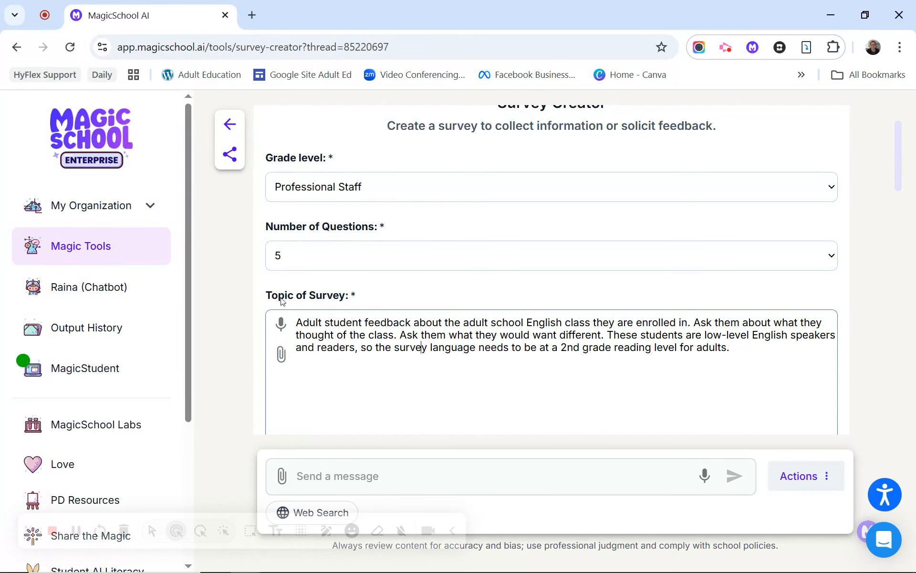
Step: Generate the five-question survey from the topic on adult student feedback about their English class
{"action": "scroll", "coordinate": [732, 372], "scroll_direction": "down", "scroll_amount": 4}
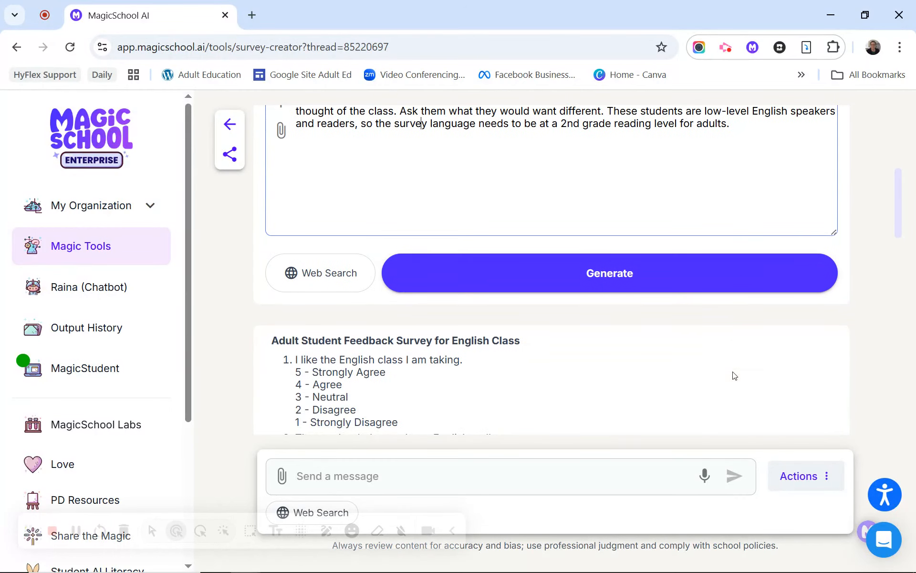
{"action": "scroll", "coordinate": [733, 376], "scroll_direction": "up", "scroll_amount": 1}
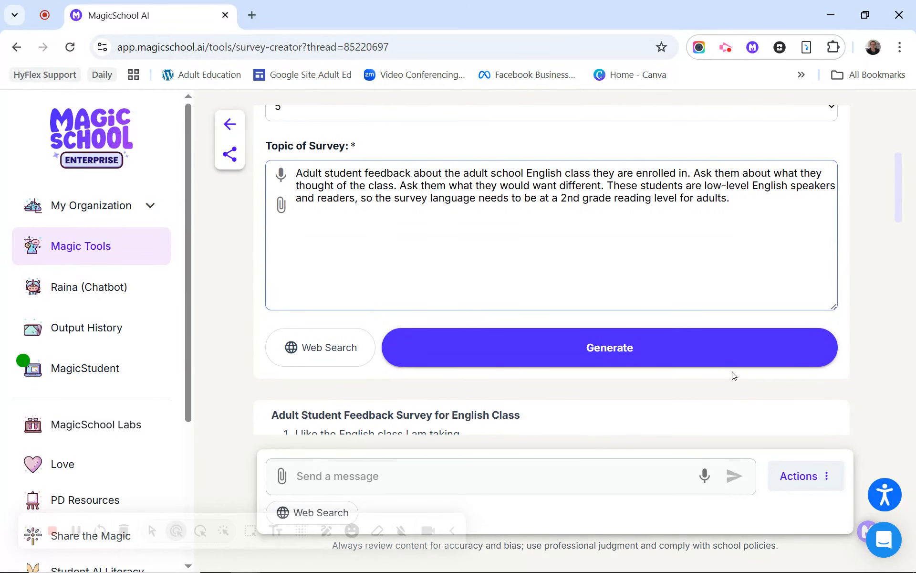
{"action": "left_click", "coordinate": [611, 353]}
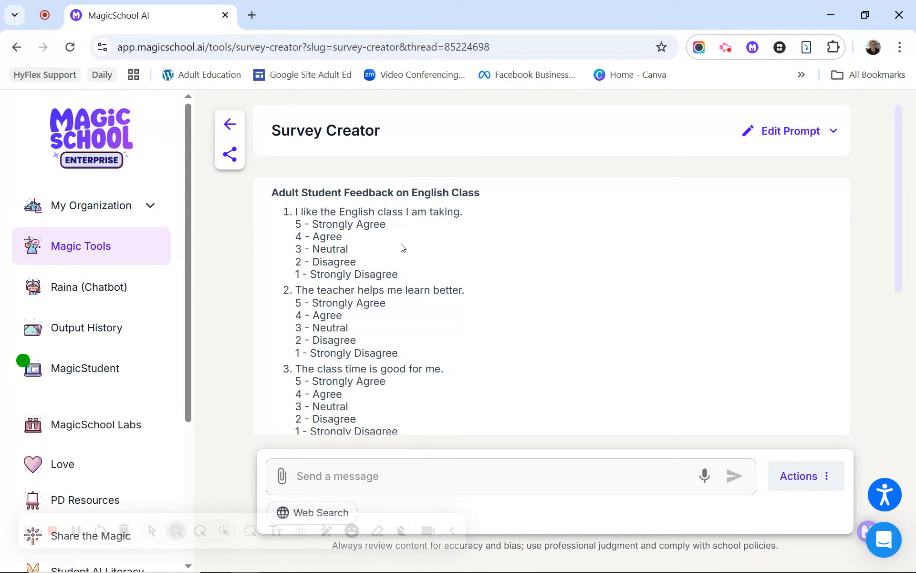
Step: Send the follow-up request "Change the wording to easier wording for the 1-5 answers. Students need easier language."
{"action": "scroll", "coordinate": [534, 285], "scroll_direction": "down", "scroll_amount": 1}
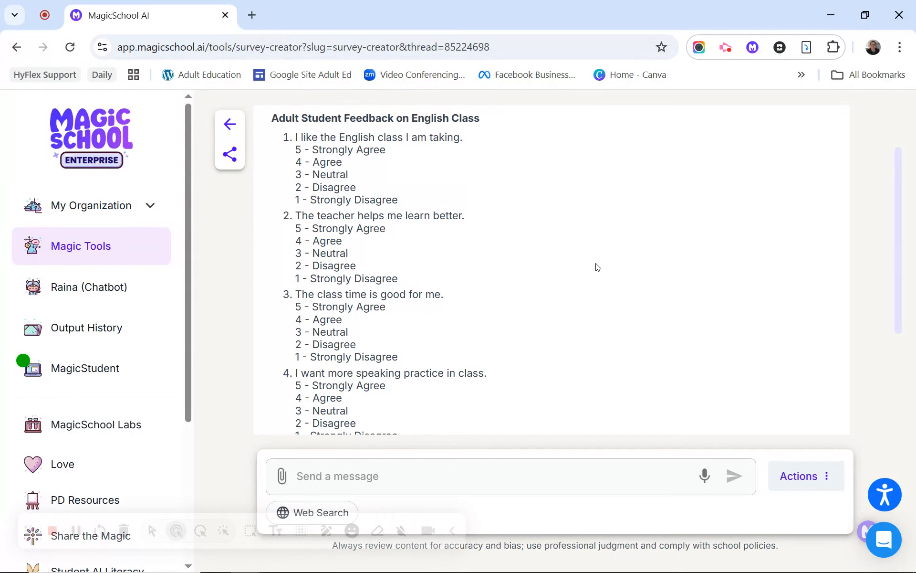
{"action": "scroll", "coordinate": [598, 267], "scroll_direction": "down", "scroll_amount": 4}
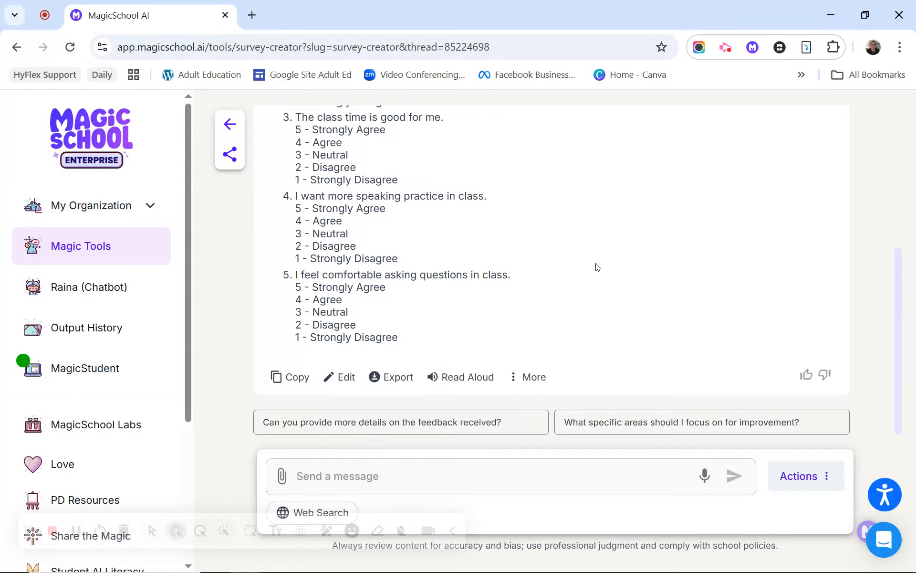
{"action": "left_click", "coordinate": [325, 474]}
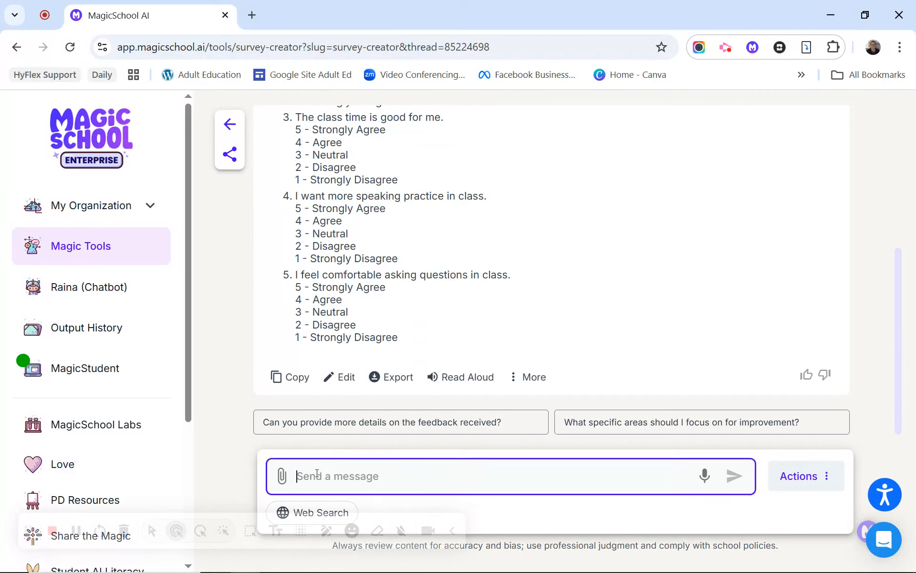
{"action": "type", "text": "Change the wording to easier wording for the 1-5 answers."}
{"action": "left_click_drag", "start_coordinate": [285, 476], "coordinate": [620, 482]}
{"action": "left_click", "coordinate": [616, 479]}
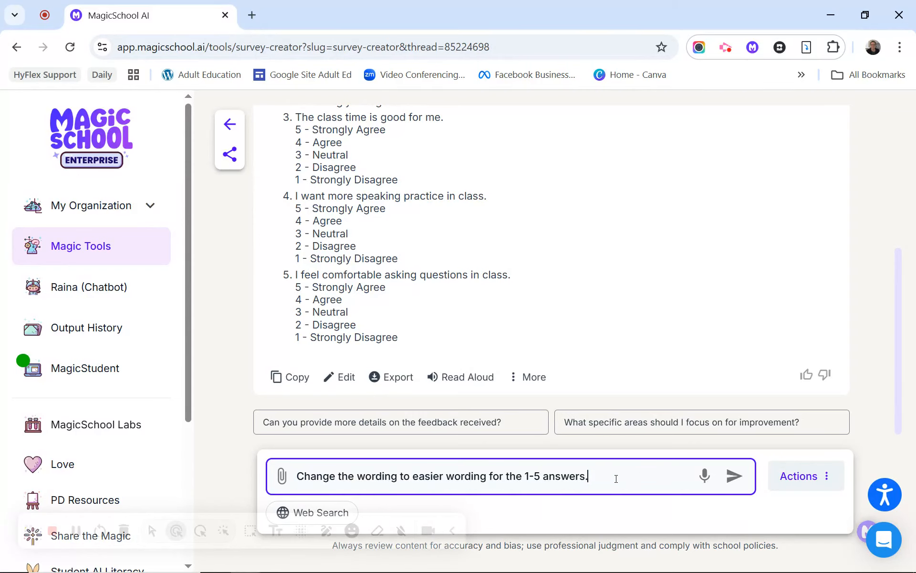
{"action": "left_click_drag", "start_coordinate": [591, 462], "coordinate": [599, 472]}
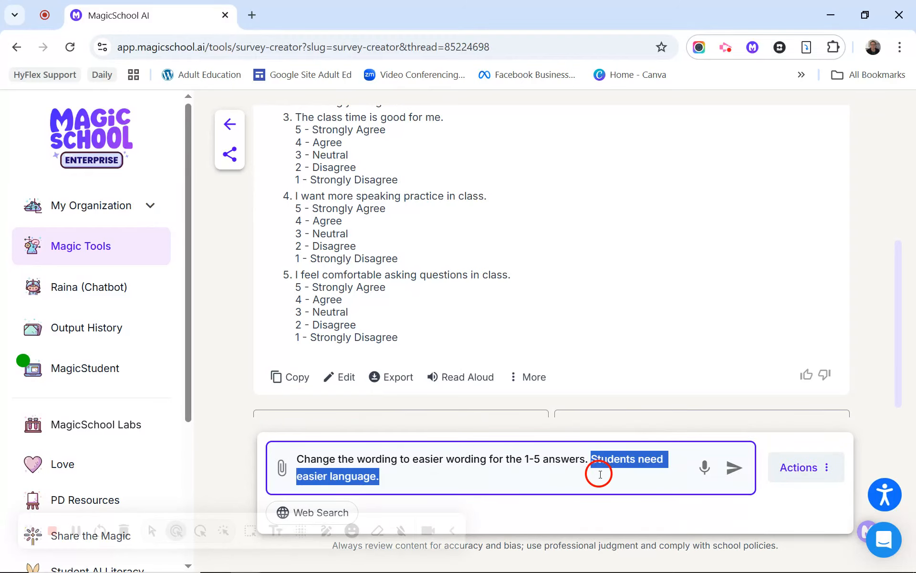
{"action": "left_click", "coordinate": [552, 514]}
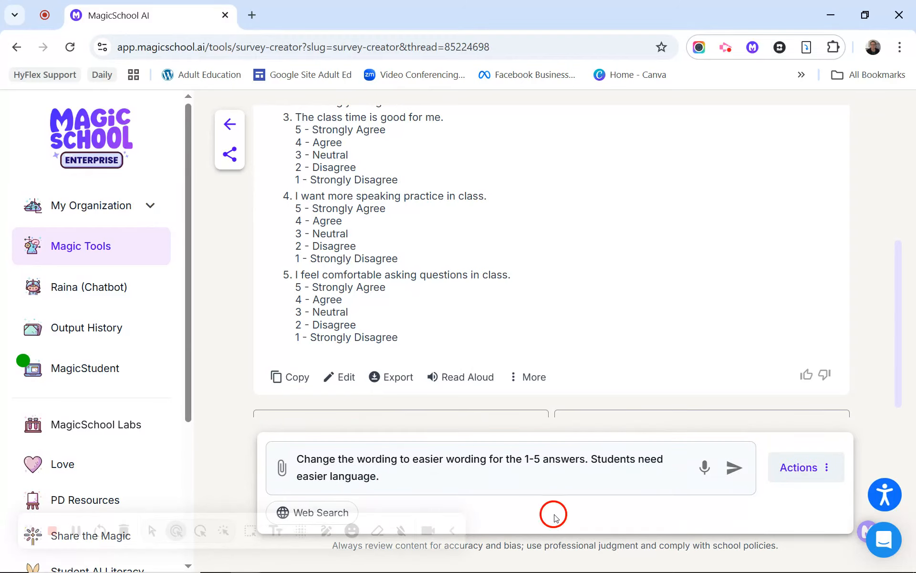
{"action": "left_click", "coordinate": [734, 469]}
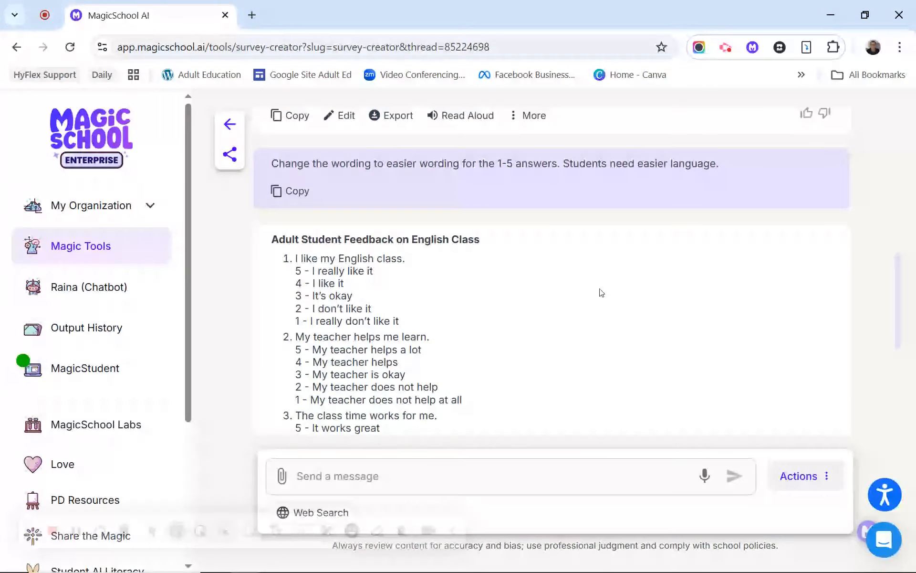
Step: Export the simplified survey to Google Forms and open the created form
{"action": "scroll", "coordinate": [601, 293], "scroll_direction": "down", "scroll_amount": 6}
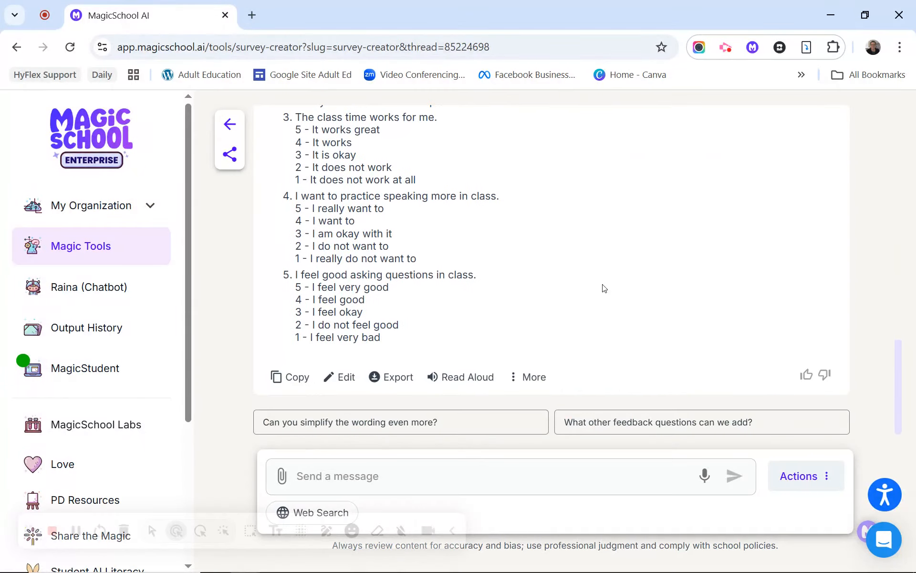
{"action": "left_click", "coordinate": [390, 376]}
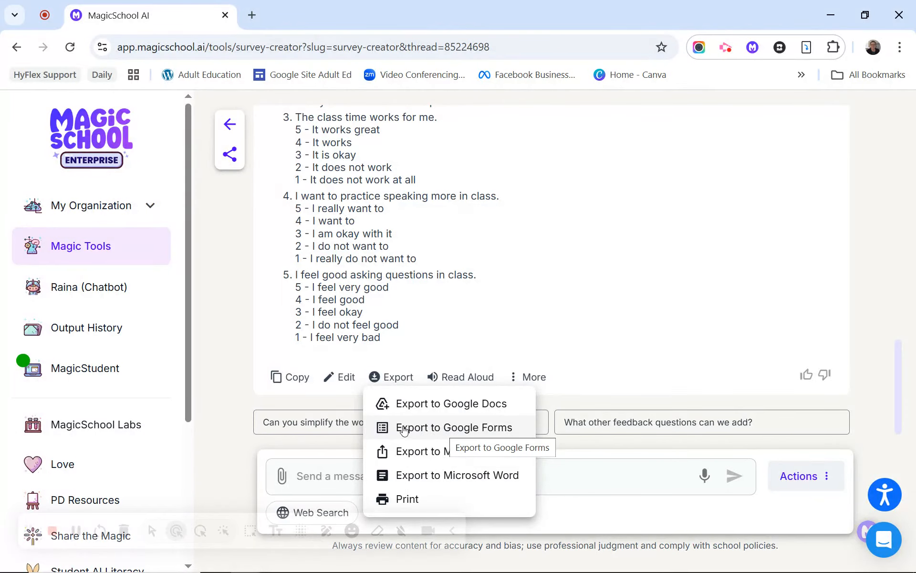
{"action": "left_click", "coordinate": [438, 427]}
{"action": "left_click_drag", "start_coordinate": [620, 268], "coordinate": [620, 382]}
{"action": "left_click", "coordinate": [598, 521]}
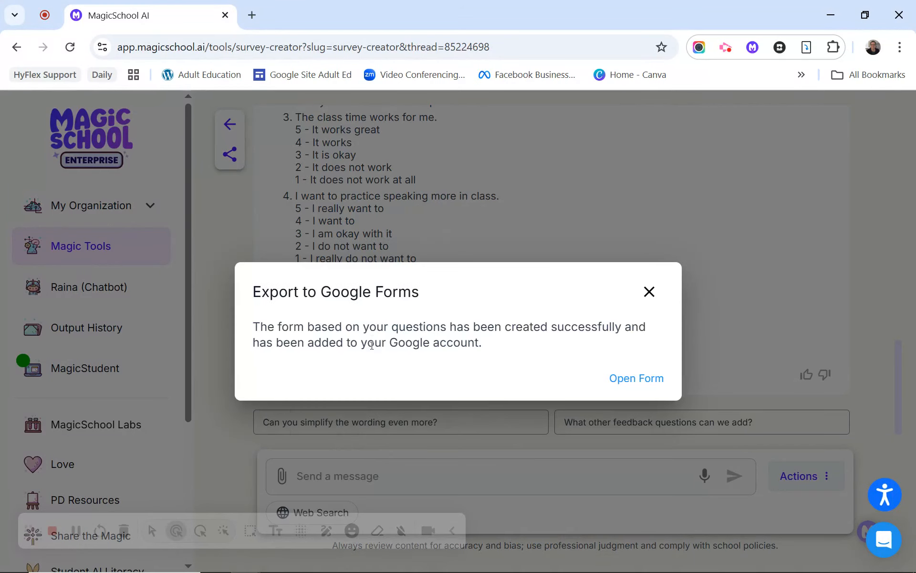
{"action": "left_click", "coordinate": [635, 379]}
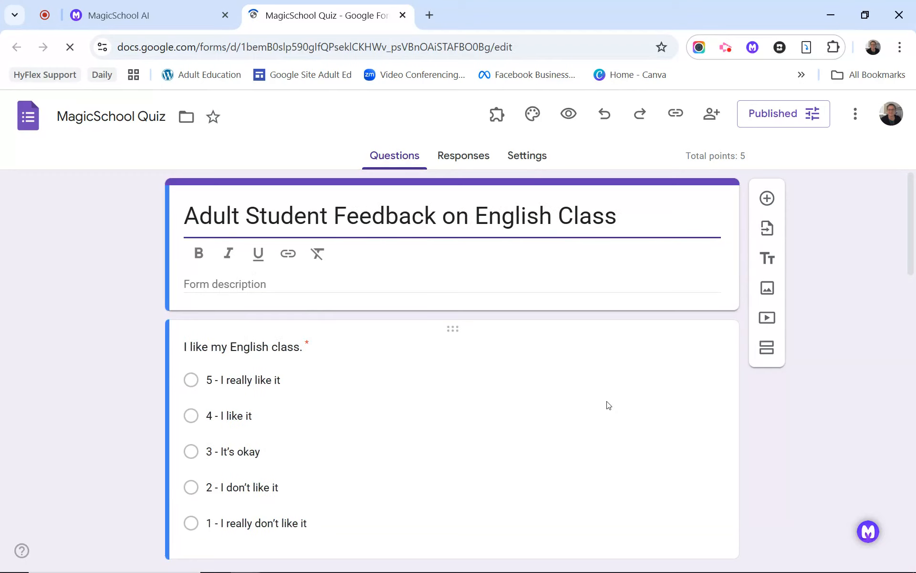
Step: Rename the form from its default file title to "Student Feedback"
{"action": "left_click", "coordinate": [148, 117]}
{"action": "left_click_drag", "start_coordinate": [166, 119], "coordinate": [62, 118]}
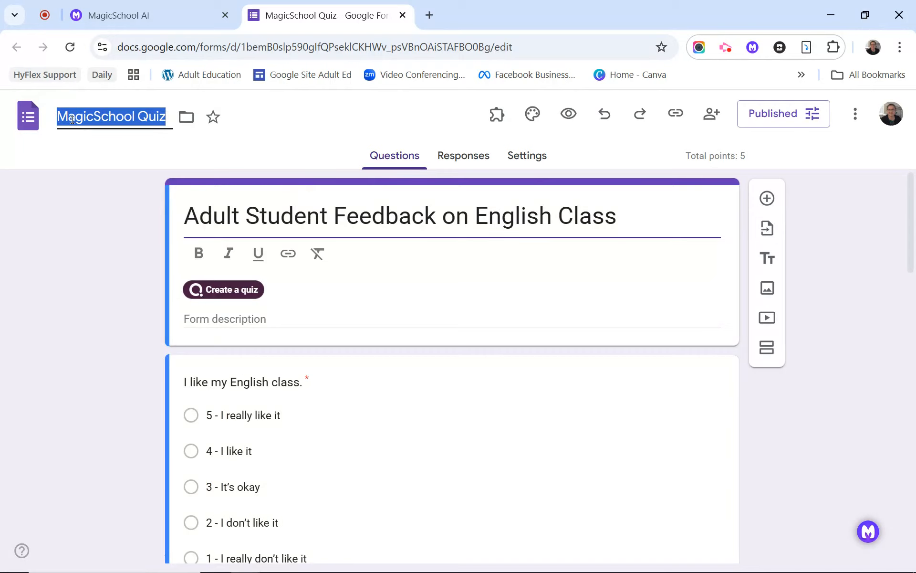
{"action": "type", "text": "Student Feedback"}
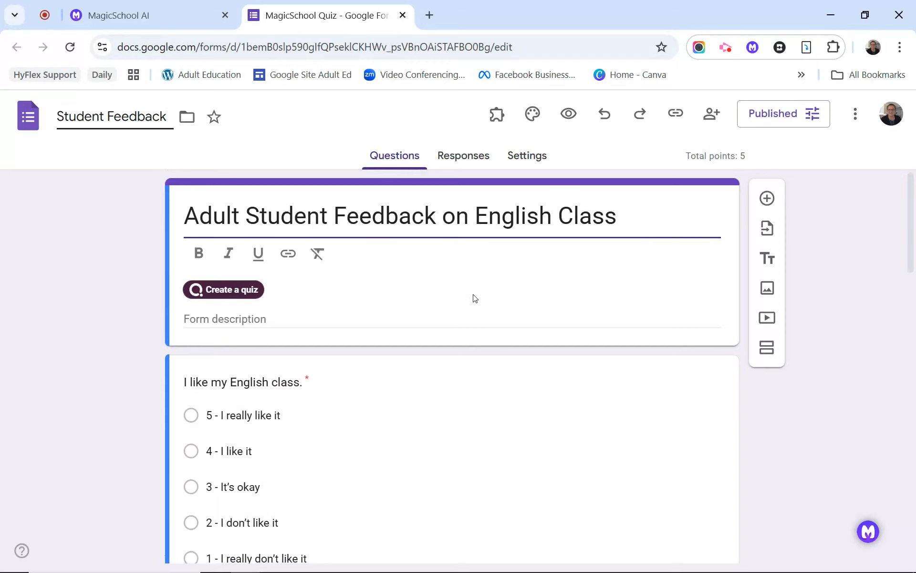
Step: Examine the form's first questions, their five answer options and the answer key on "I like my English class."
{"action": "scroll", "coordinate": [474, 298], "scroll_direction": "down", "scroll_amount": 2}
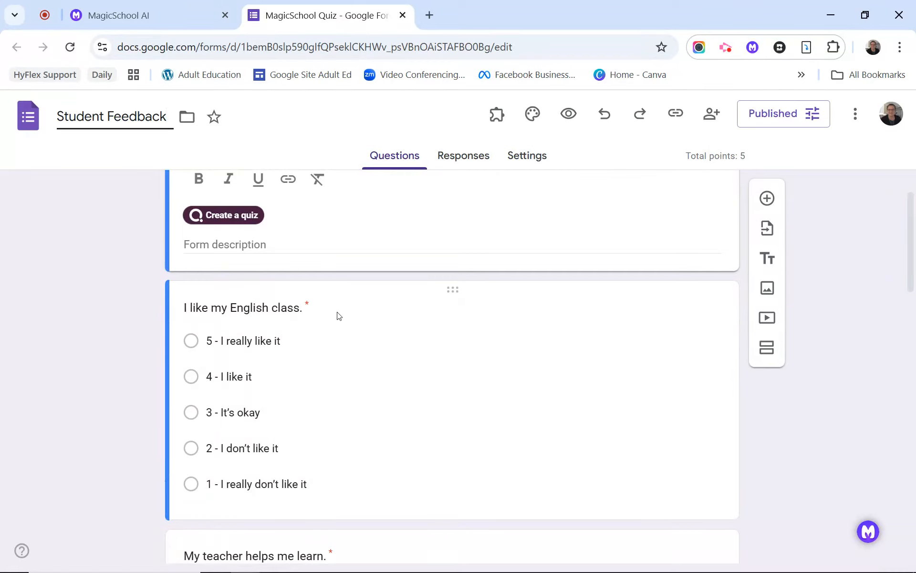
{"action": "left_click", "coordinate": [296, 311]}
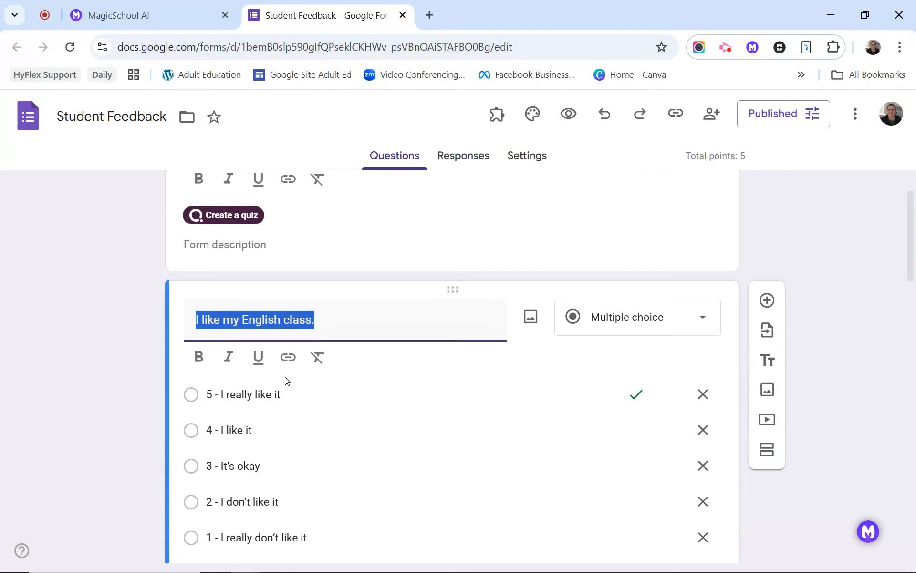
{"action": "left_click", "coordinate": [281, 392]}
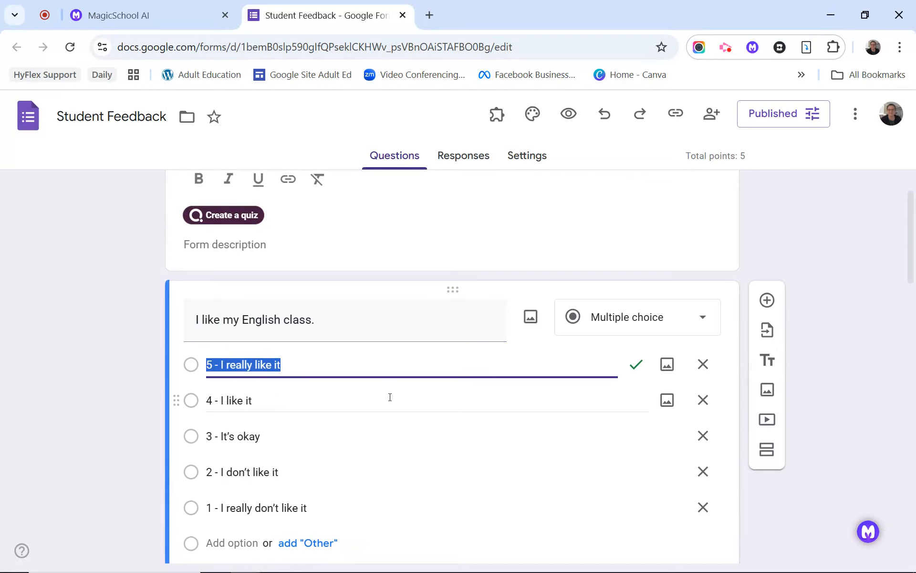
{"action": "scroll", "coordinate": [390, 396], "scroll_direction": "down", "scroll_amount": 8}
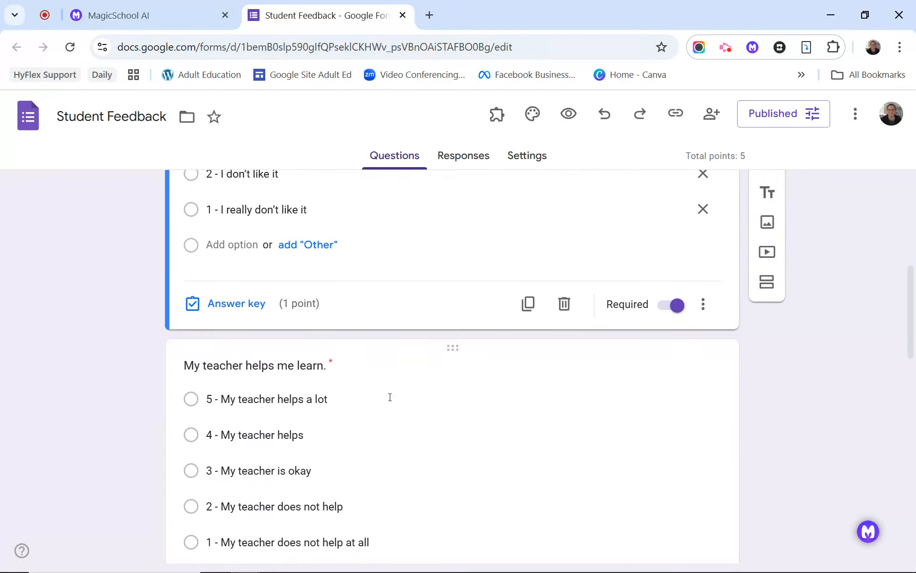
{"action": "scroll", "coordinate": [390, 397], "scroll_direction": "up", "scroll_amount": 3}
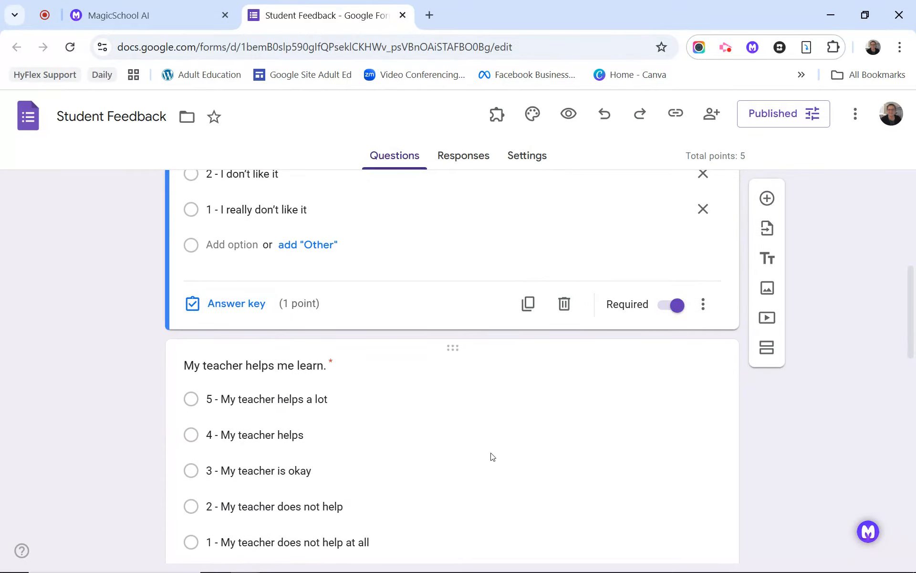
{"action": "scroll", "coordinate": [507, 477], "scroll_direction": "up", "scroll_amount": 8}
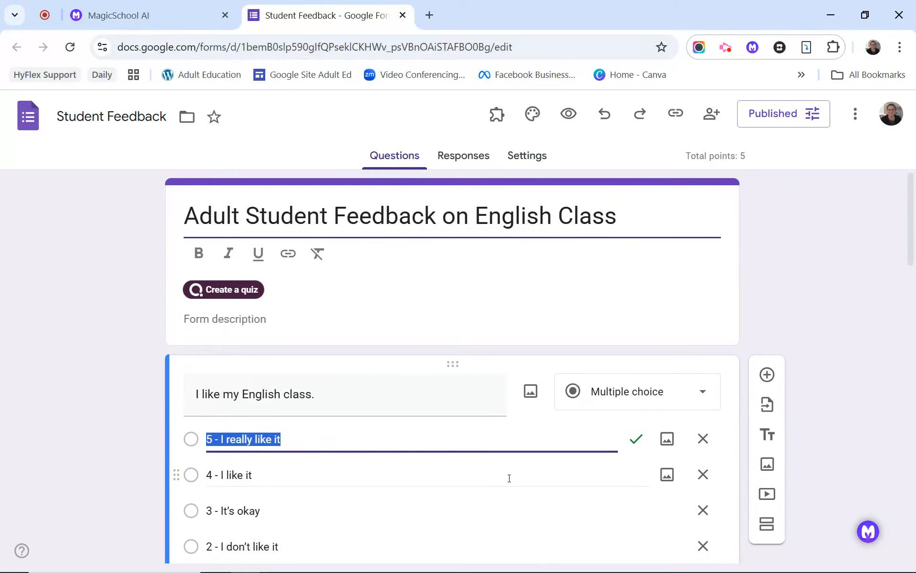
Step: Turn off the form's "Make this a quiz" setting and review the questions again for answer keys and points
{"action": "left_click", "coordinate": [528, 159]}
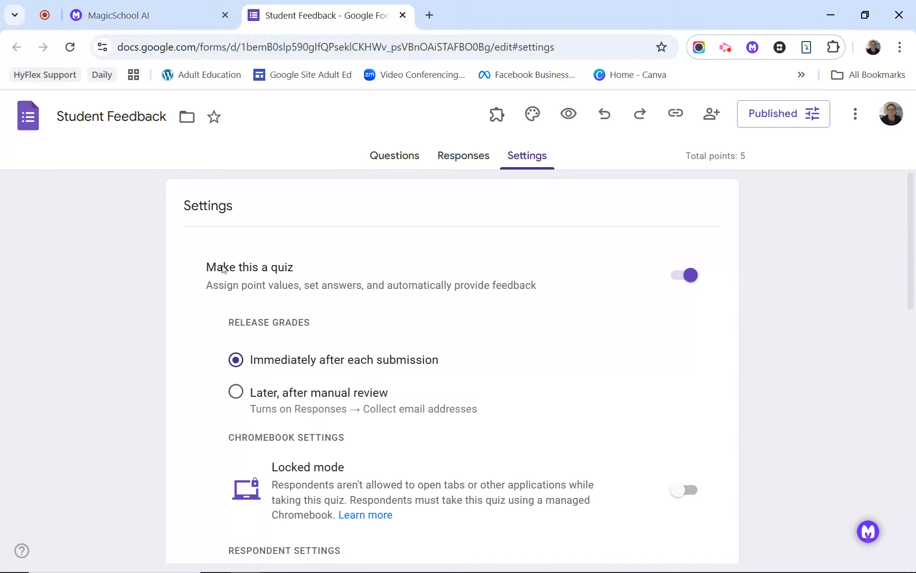
{"action": "left_click_drag", "start_coordinate": [200, 269], "coordinate": [303, 269]}
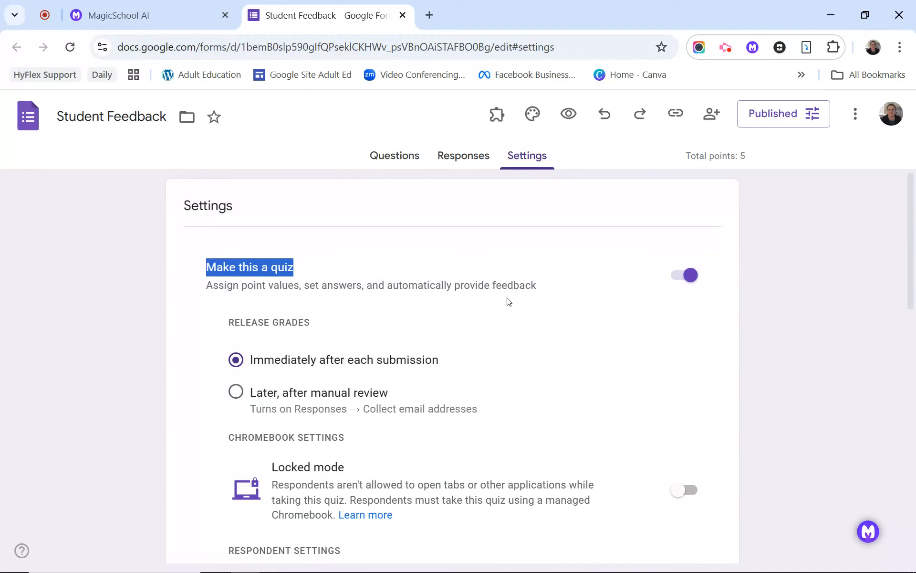
{"action": "left_click", "coordinate": [691, 276]}
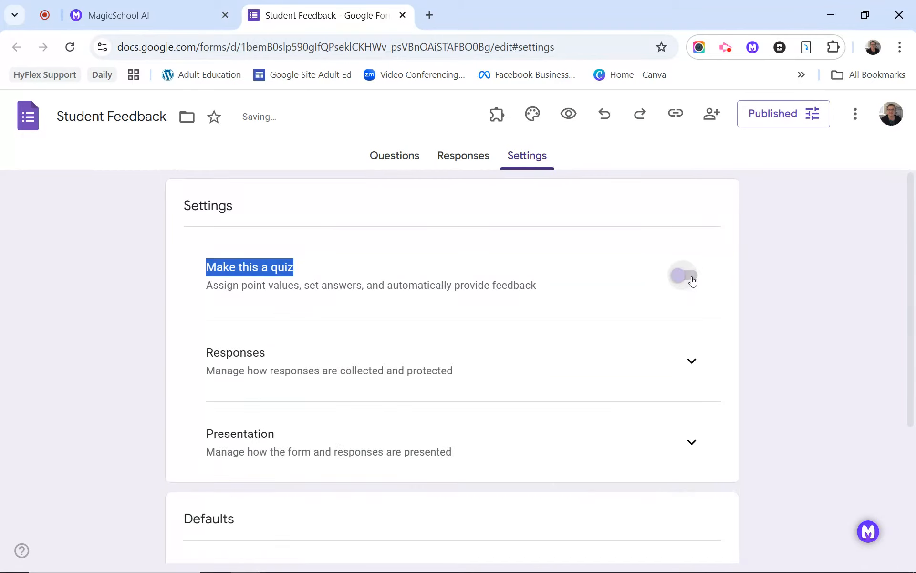
{"action": "left_click", "coordinate": [391, 159]}
{"action": "scroll", "coordinate": [409, 423], "scroll_direction": "down", "scroll_amount": 3}
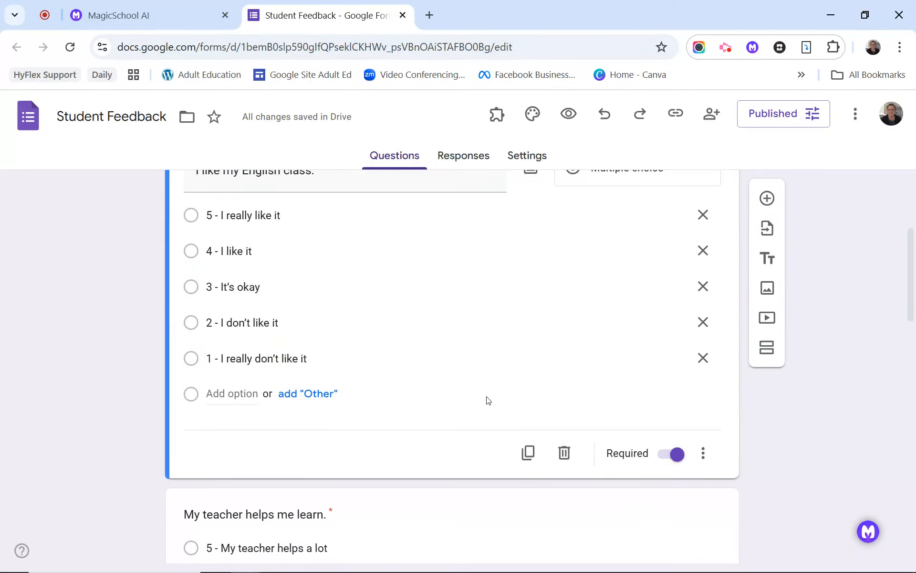
{"action": "scroll", "coordinate": [488, 399], "scroll_direction": "down", "scroll_amount": 5}
{"action": "scroll", "coordinate": [488, 399], "scroll_direction": "up", "scroll_amount": 10}
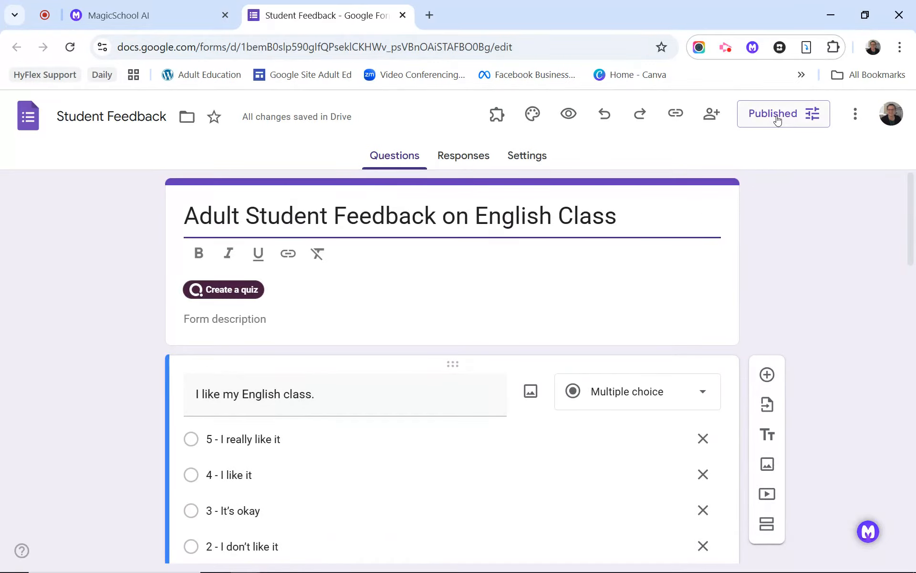
Step: Copy the form's responder link as a shortened URL
{"action": "left_click", "coordinate": [677, 119]}
{"action": "left_click", "coordinate": [680, 209]}
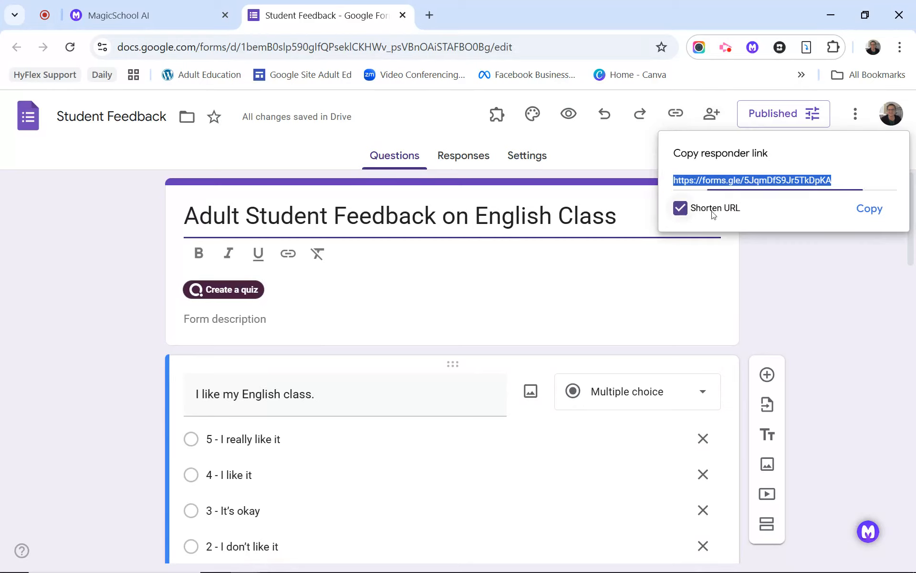
{"action": "left_click", "coordinate": [871, 211]}
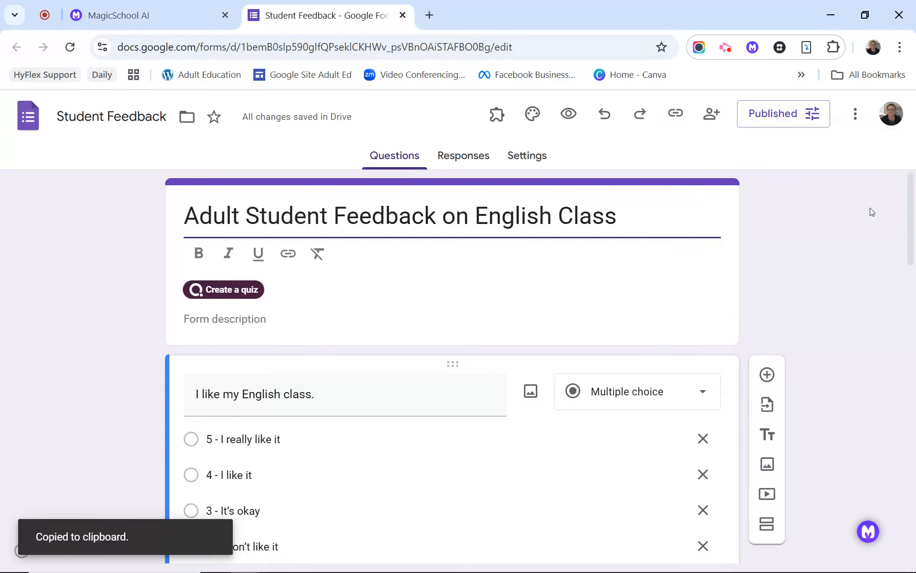